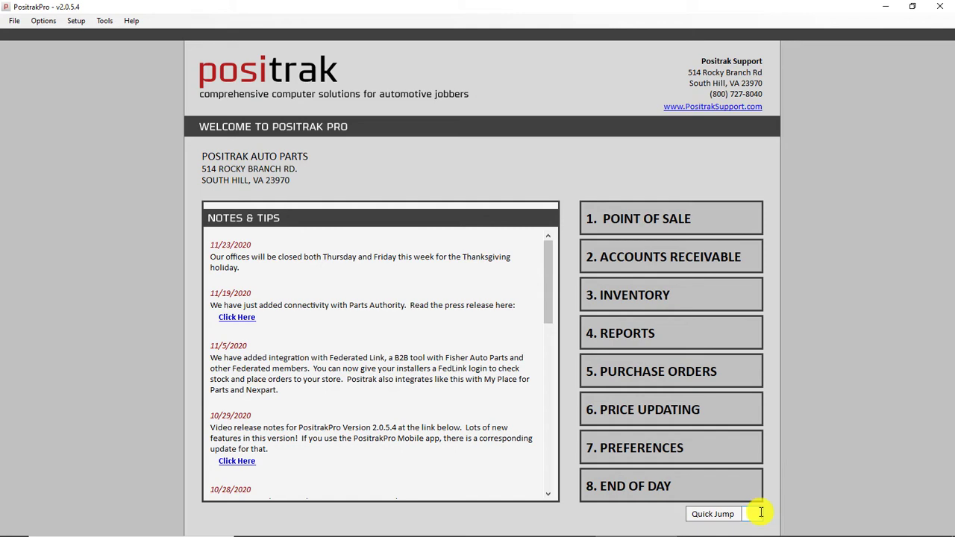
Jump to section 1, Point of Sale, using the main menu's Quick Jump box
left_click(753, 513)
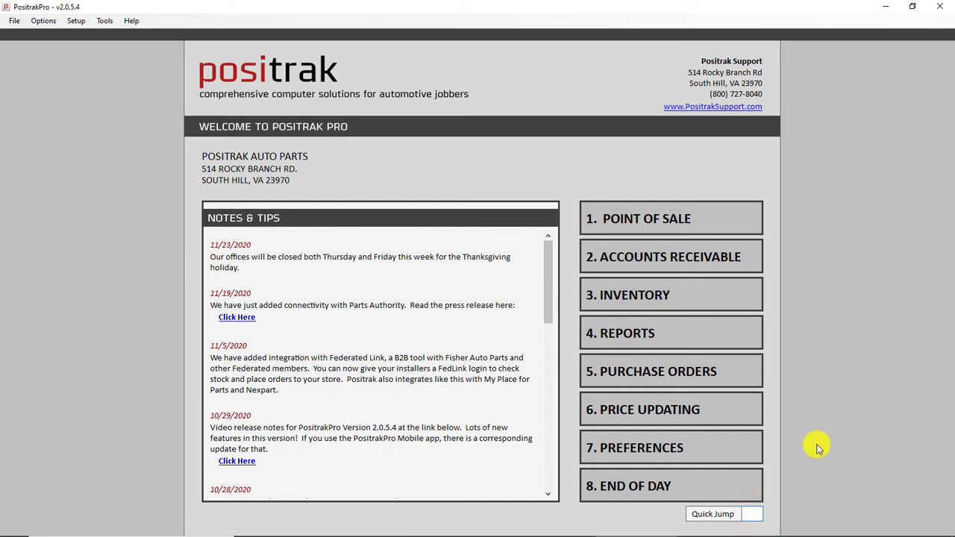
key("Return")
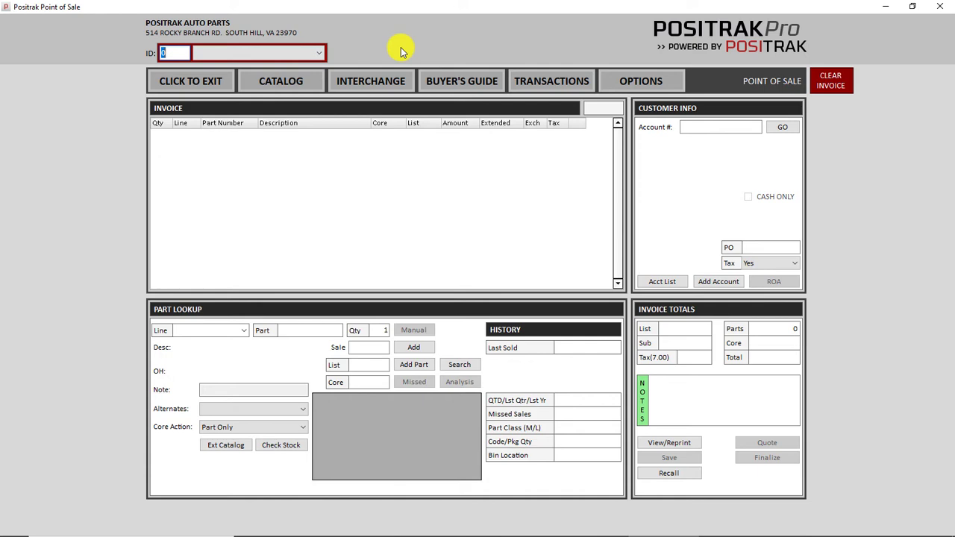
Authorize employee 0 with the PIN and load cash customer account 1
key("End")
key("Return")
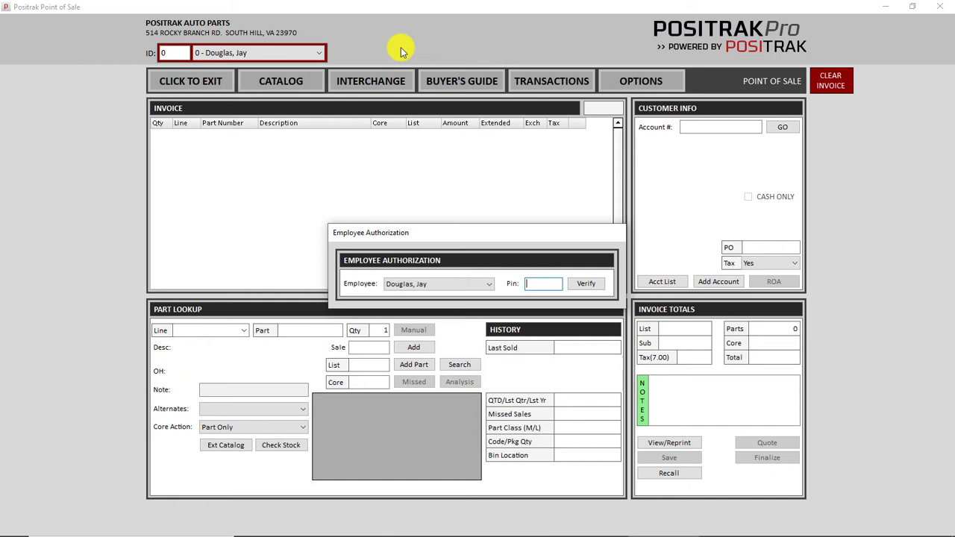
type("1234")
key("Return")
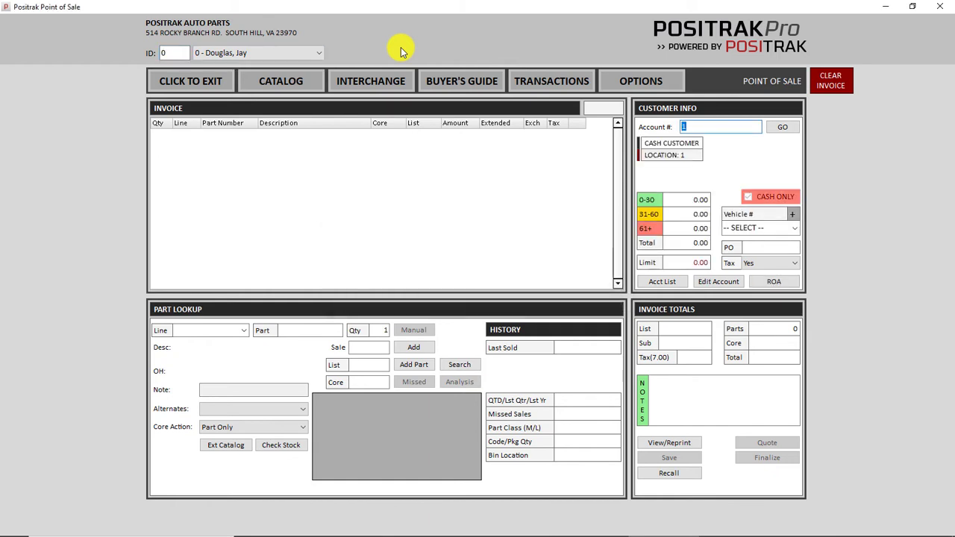
Switch the sale to employee 261 and authorize it with the PIN
left_click(261, 54)
left_click(256, 75)
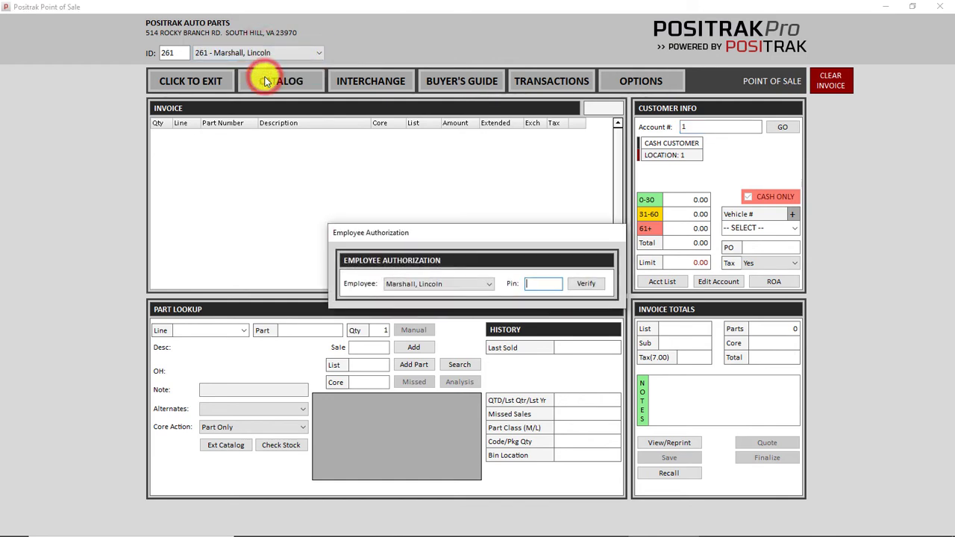
type("1234")
key("Return")
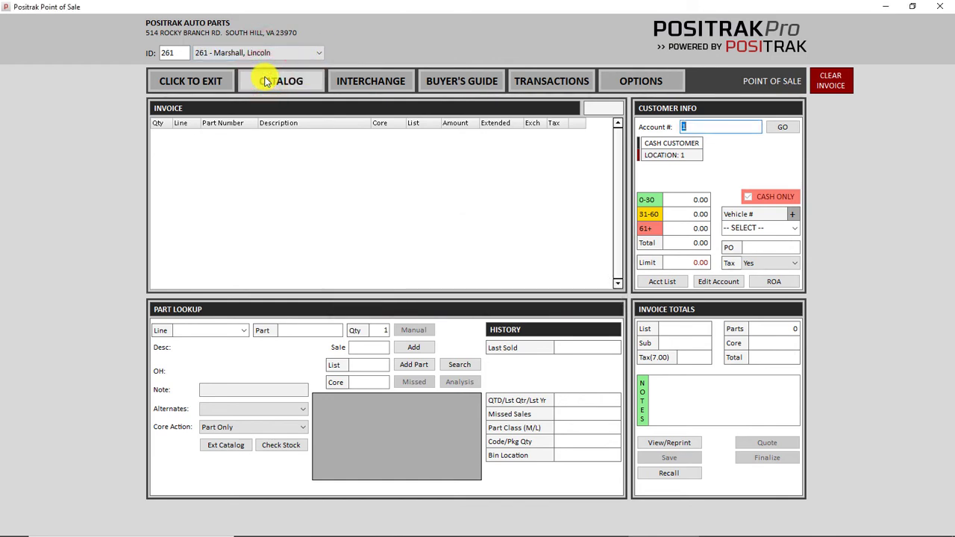
Change the employee ID back to 0 and re-authorize with the PIN
left_click(228, 53)
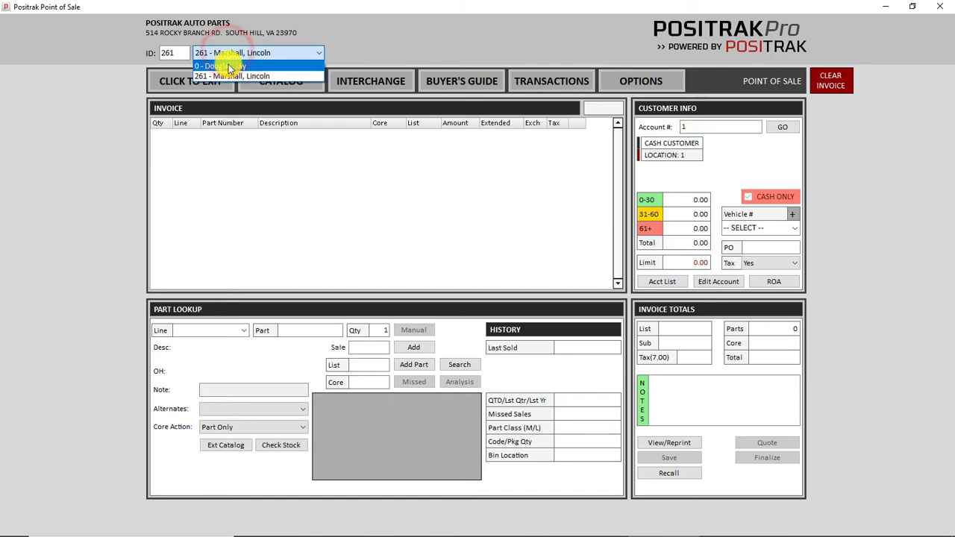
left_click(227, 53)
left_click(146, 57)
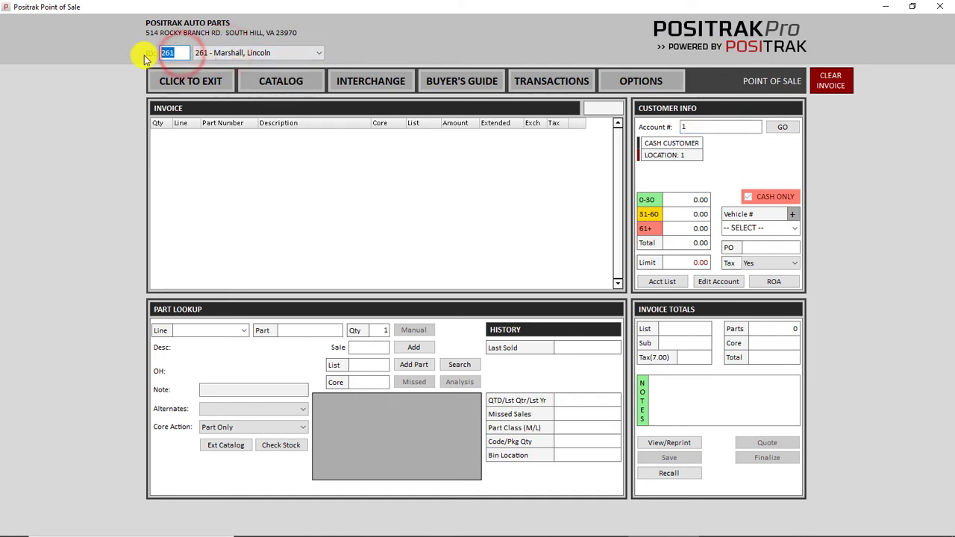
type("0")
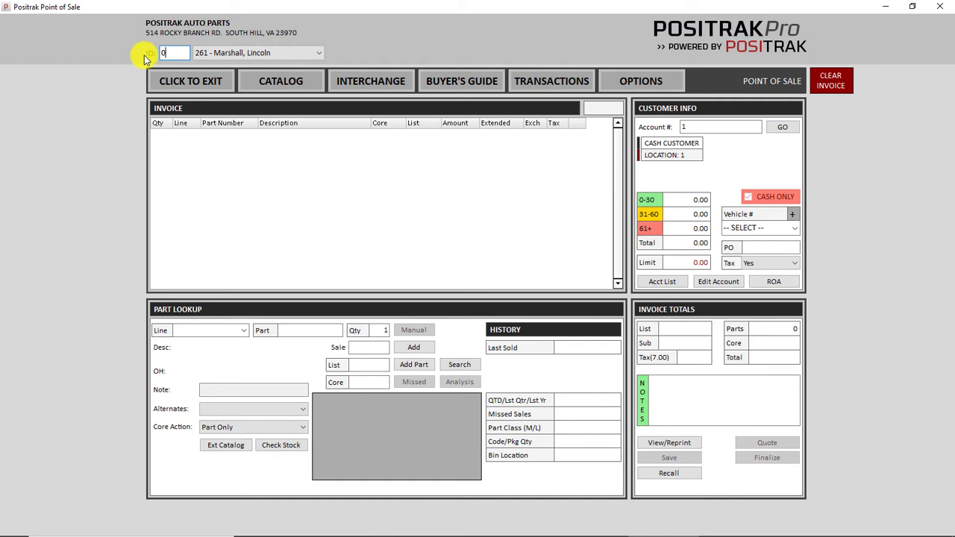
key("Return")
type("1234")
key("Return")
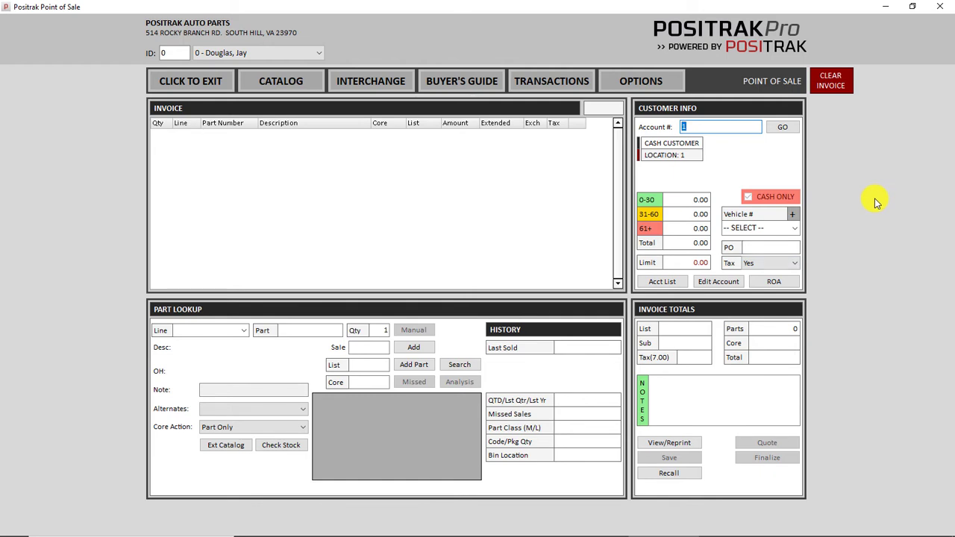
key("Return")
Look up WIX oil filter 51515, enter quantity 6, and open its Quick Part Edit
type("51515")
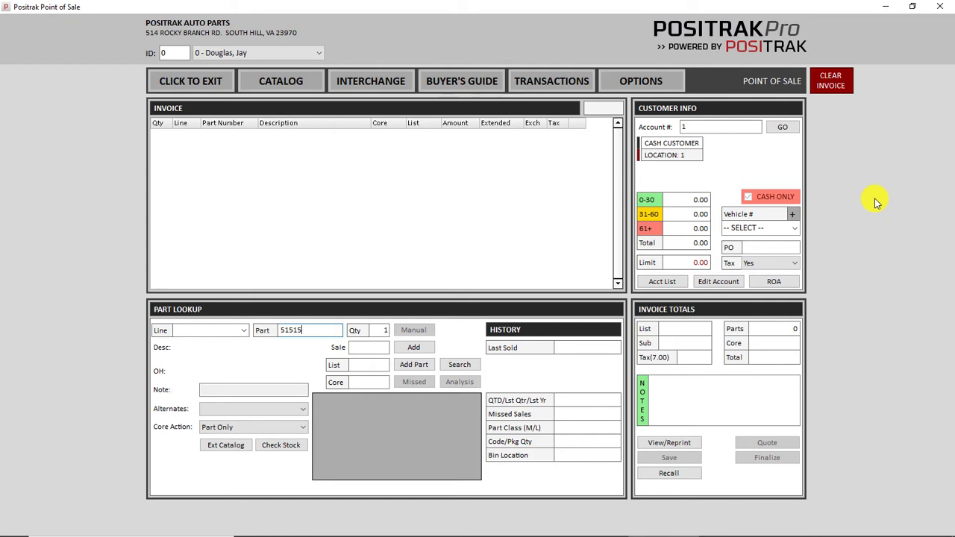
key("Return")
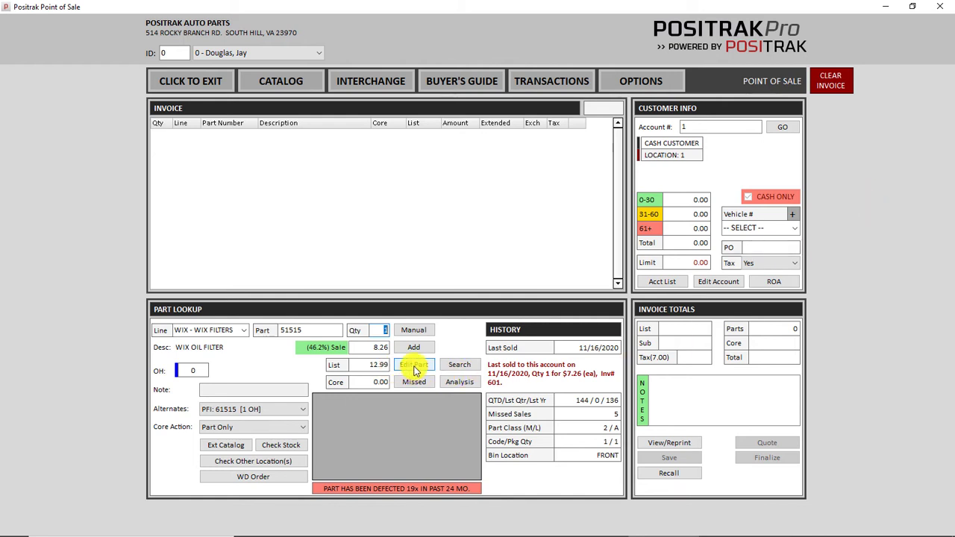
type("6")
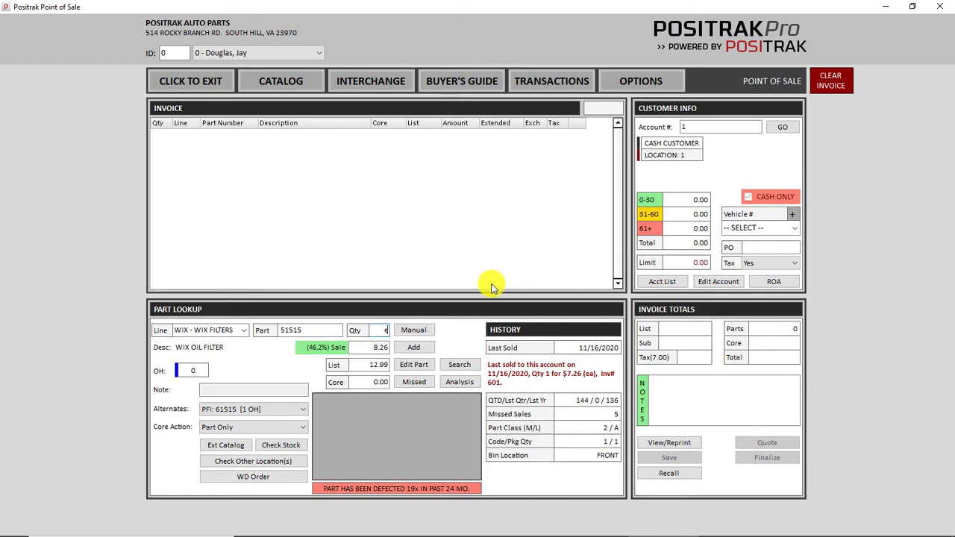
key("alt+e")
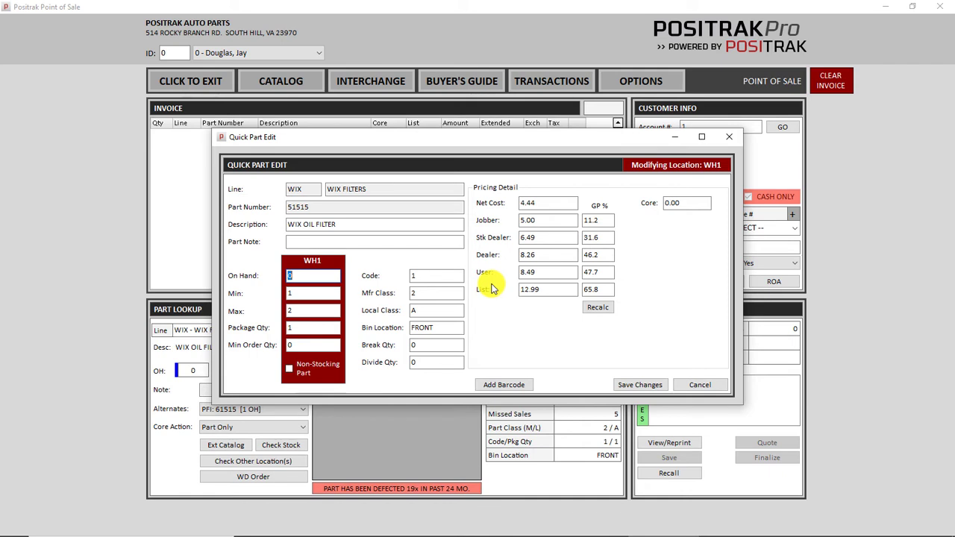
Set part 51515's On Hand stock to 2, save the changes, and confirm
left_click(295, 276)
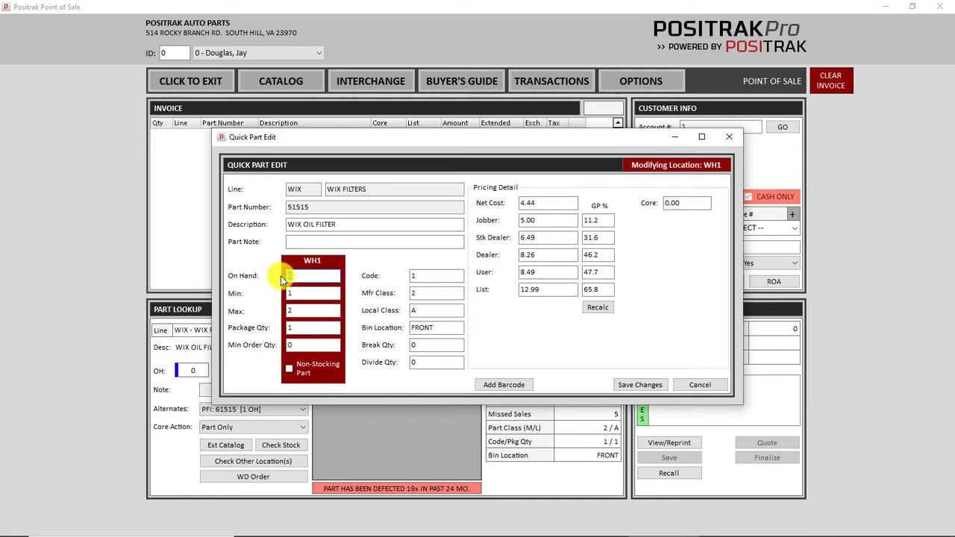
left_click(300, 276)
left_click(387, 266)
type("2")
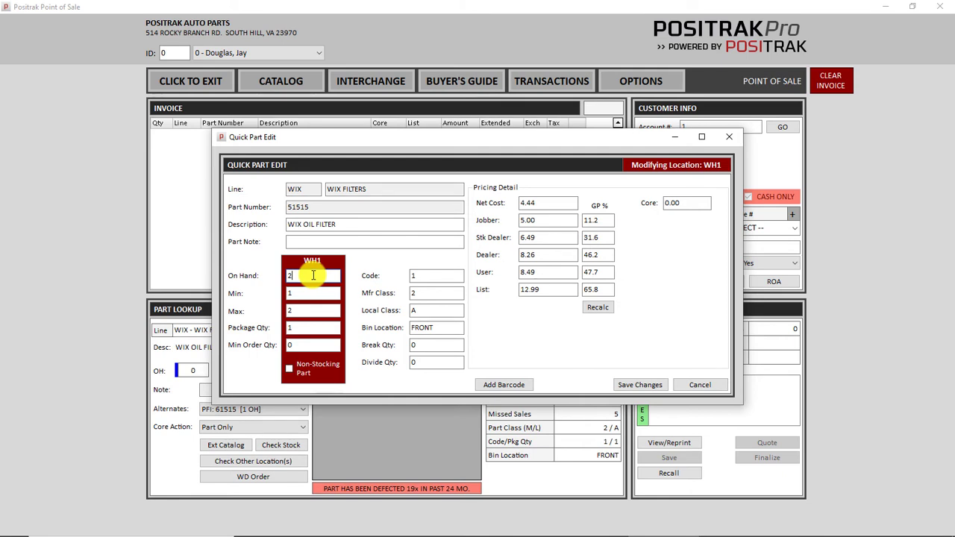
key("BackSpace")
key("ctrl+z")
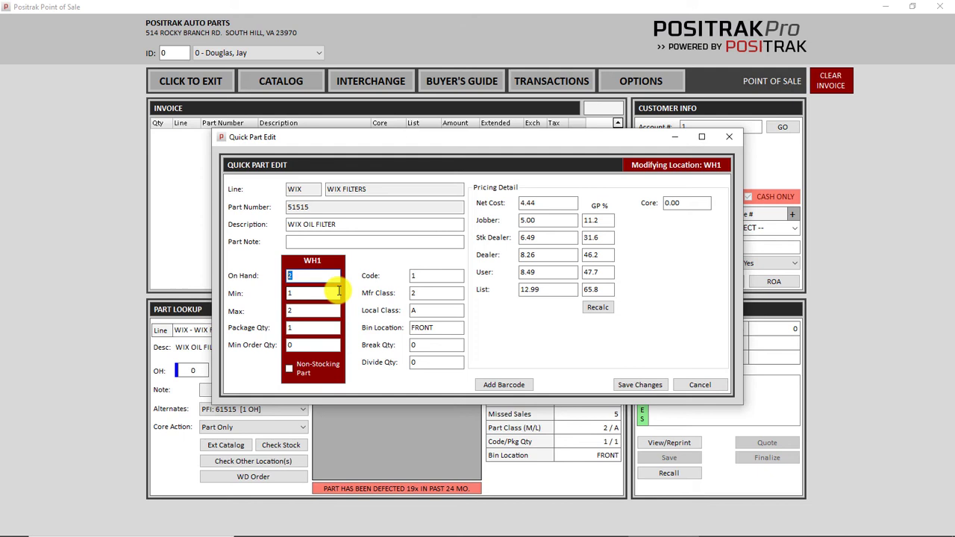
left_click(338, 291)
key("Tab")
key("Tab")
key("Tab")
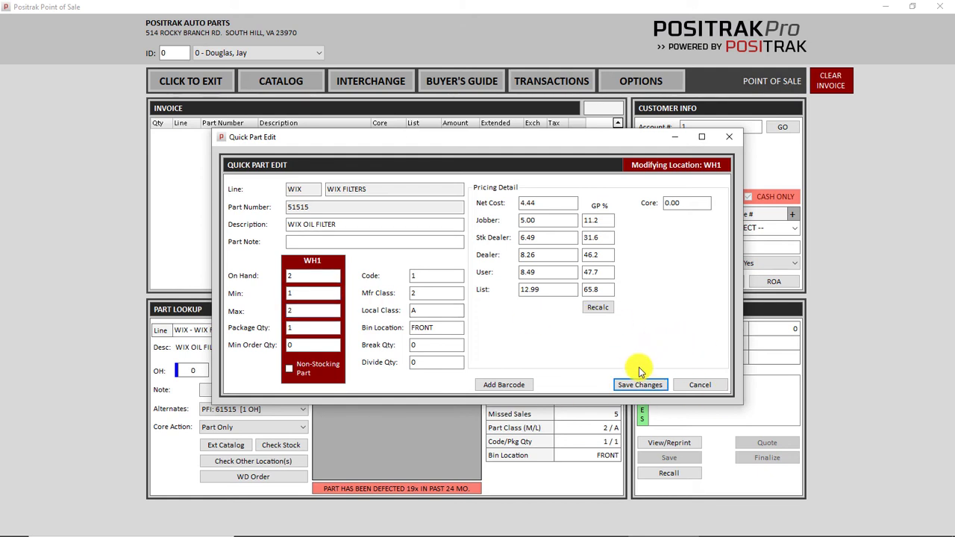
key("Return")
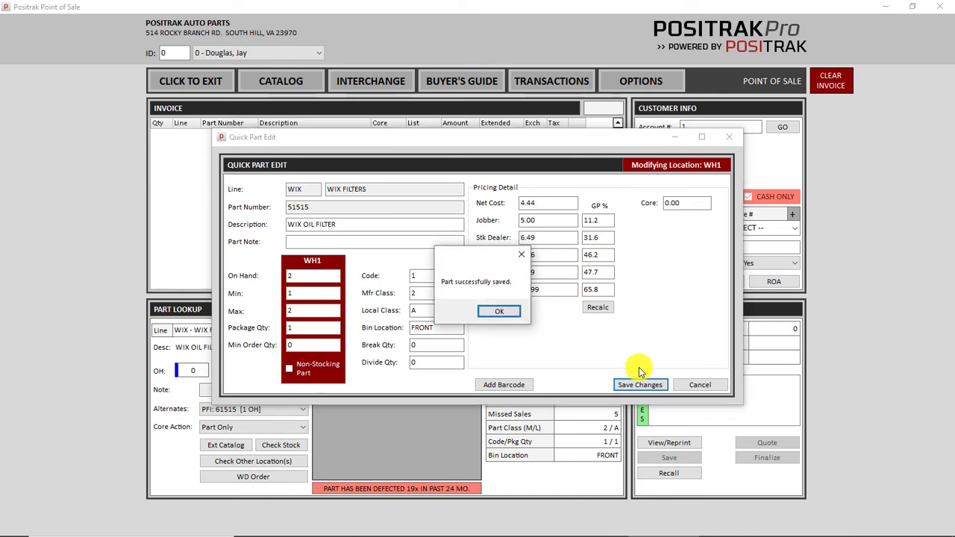
key("Return")
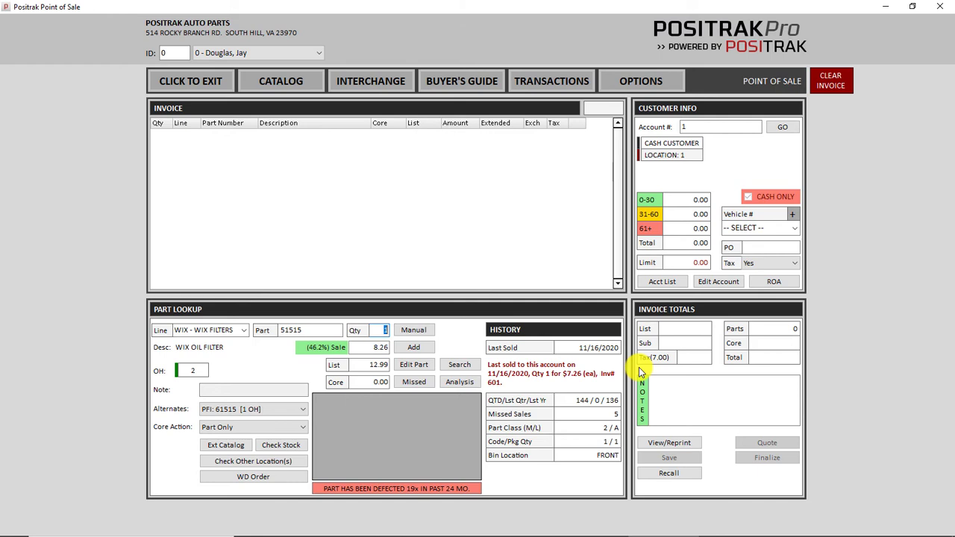
Look up WIX XP filter 57356XP, stock-check it (33 at vendor location 2), then close
key("Escape")
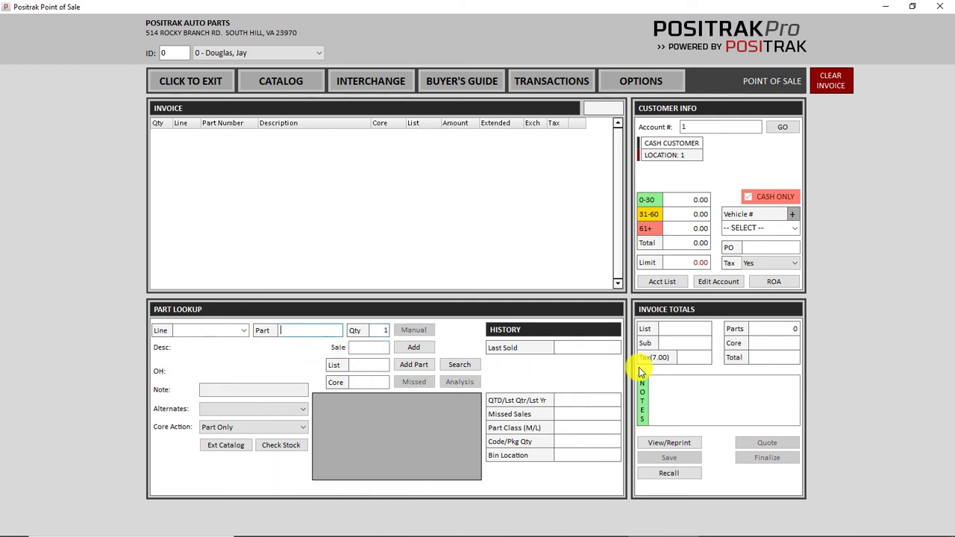
type("57356xp")
key("Return")
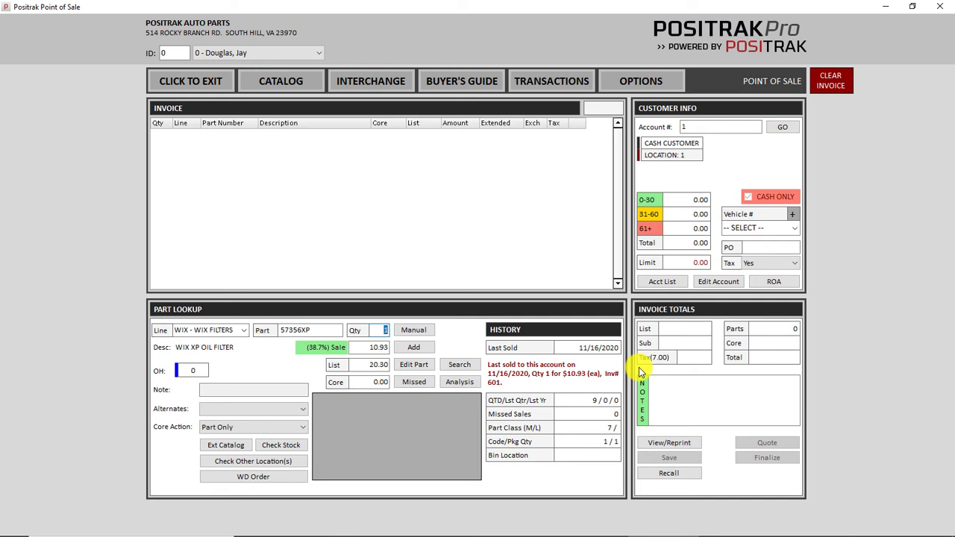
type("+")
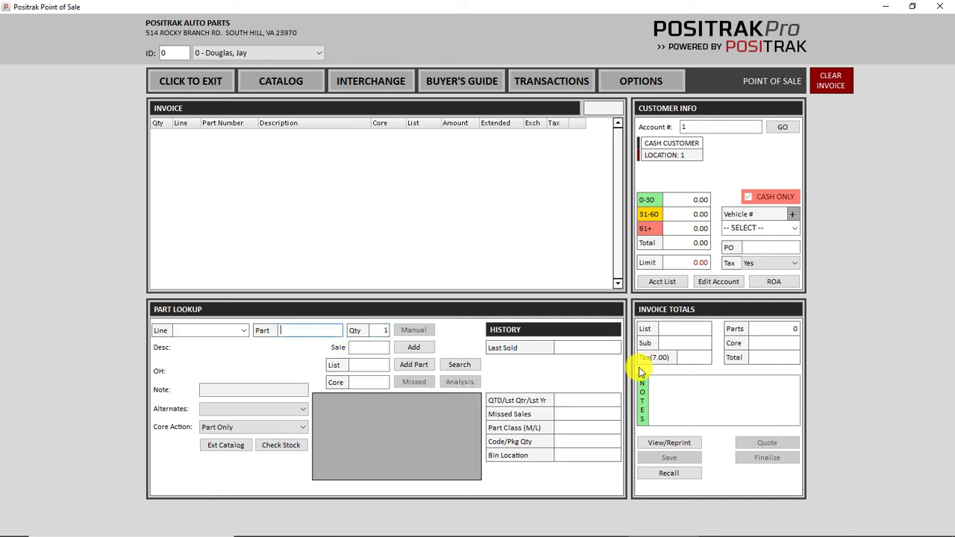
type("57356XP")
key("Return")
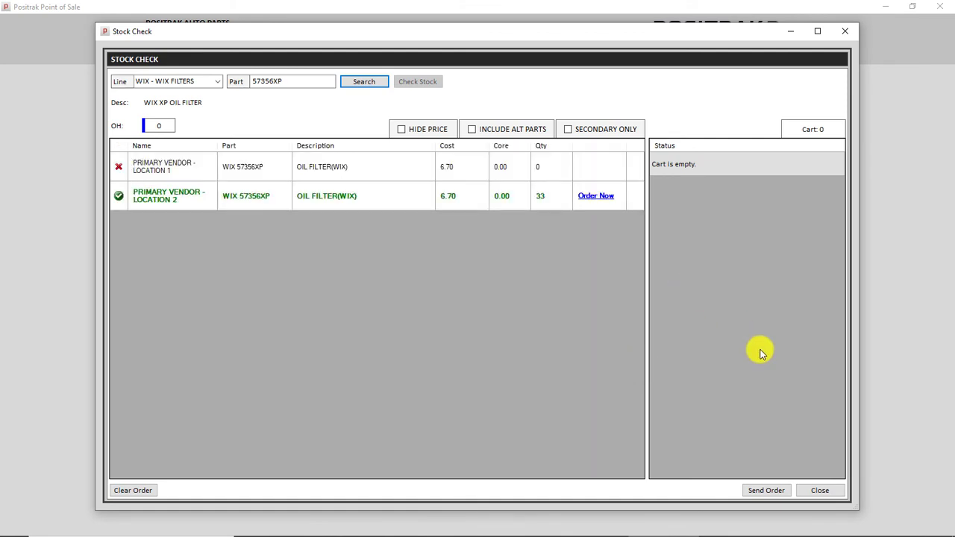
left_click(820, 491)
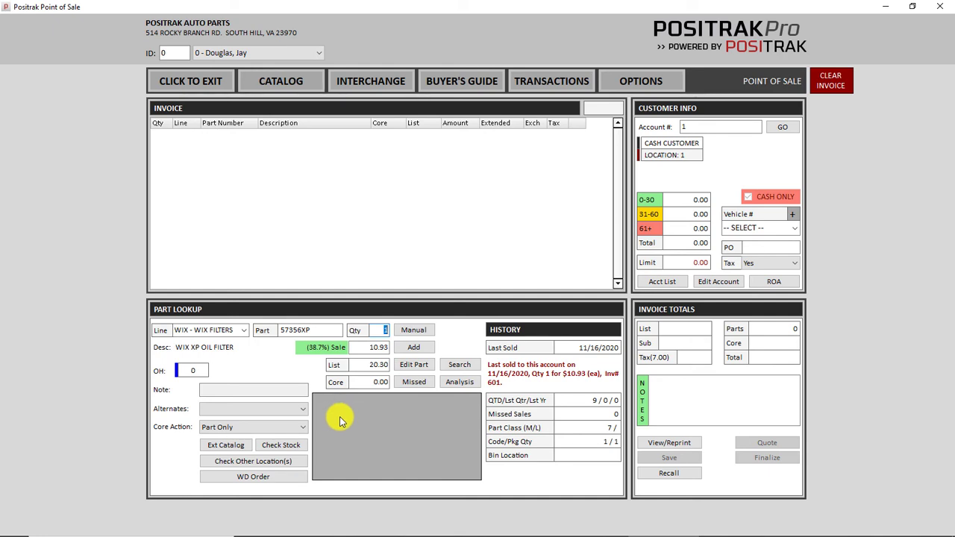
Close Point of Sale, jump to Reports (4), and show the Basic Inventory Report for ANCO
left_click(940, 7)
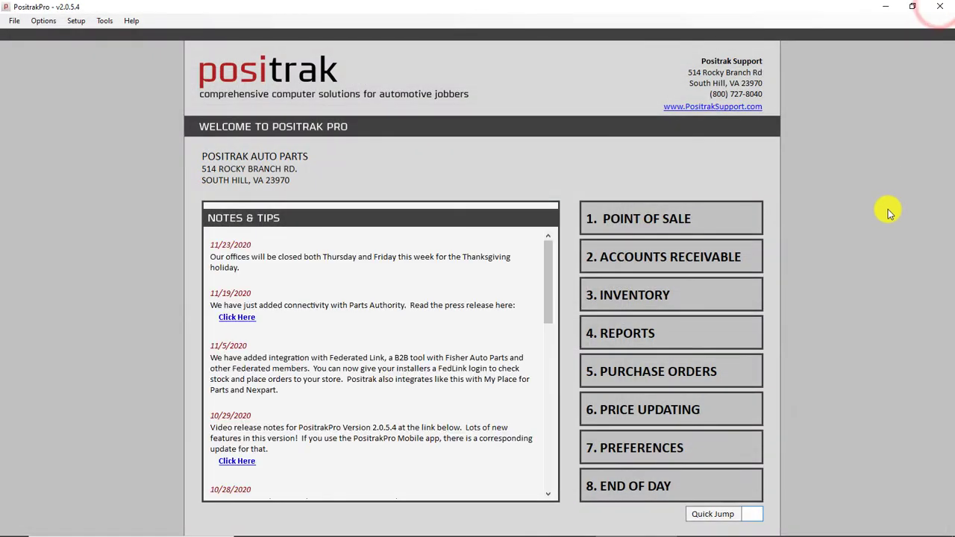
type("4")
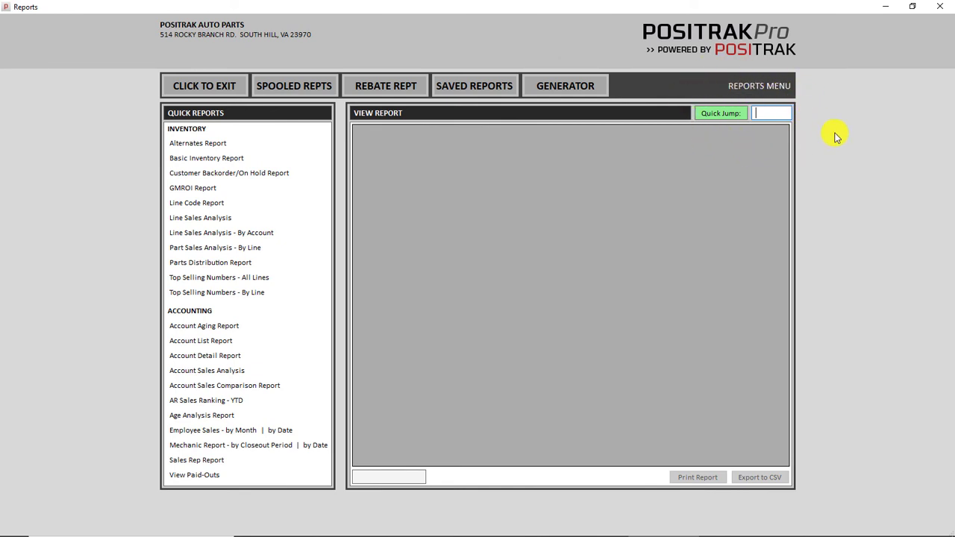
type("anc")
key("Return")
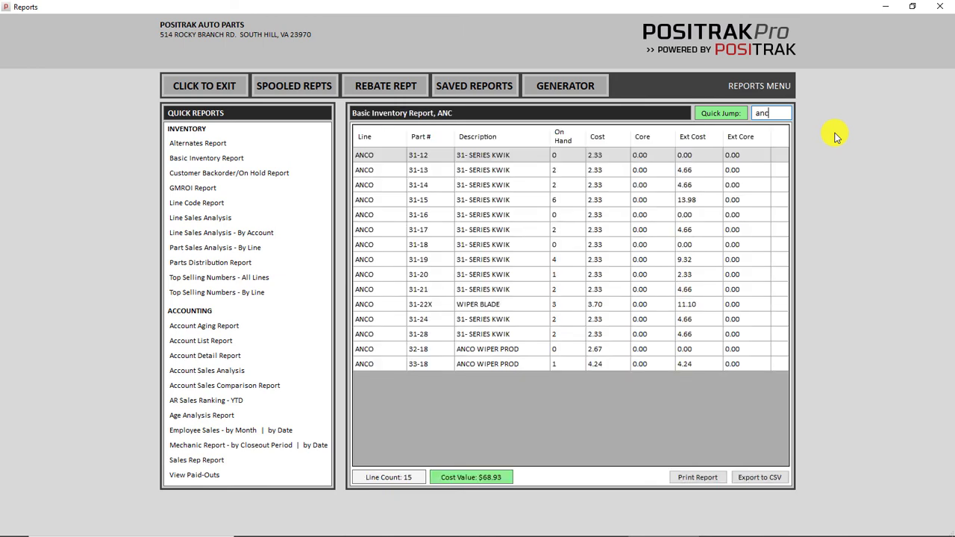
Switch the Basic Inventory Report to the WIX line: 19 parts, $72.07 cost value
key("BackSpace")
key("BackSpace")
key("BackSpace")
type("wix")
key("Return")
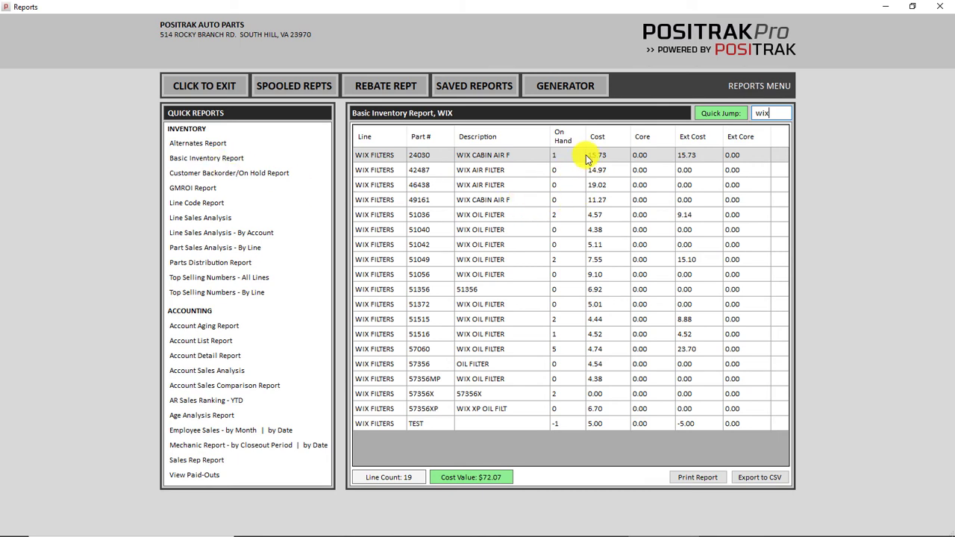
left_click(561, 88)
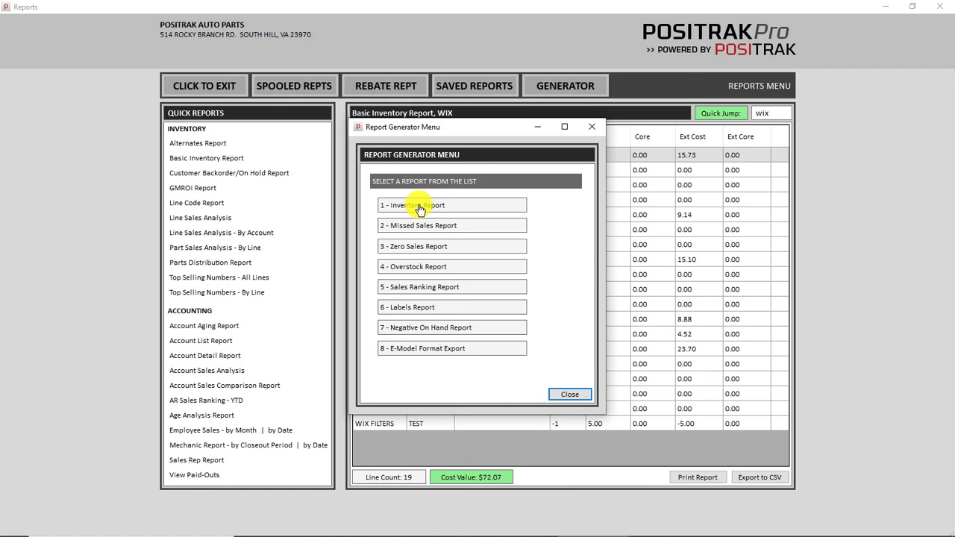
left_click(418, 205)
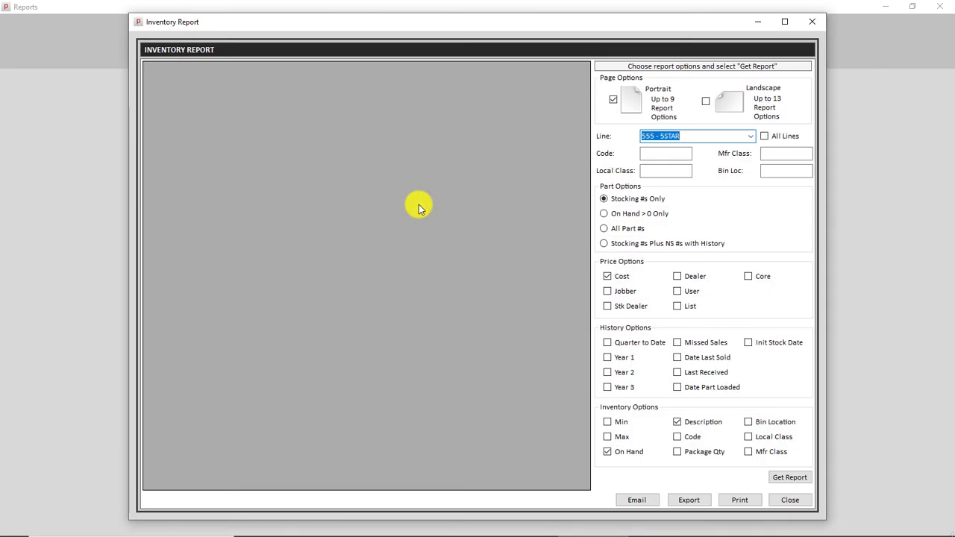
type("anc")
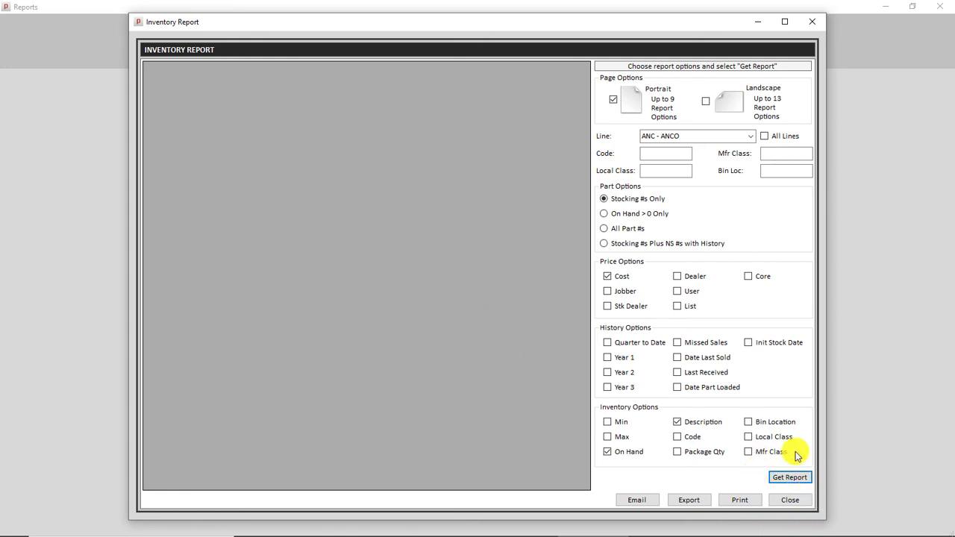
key("Return")
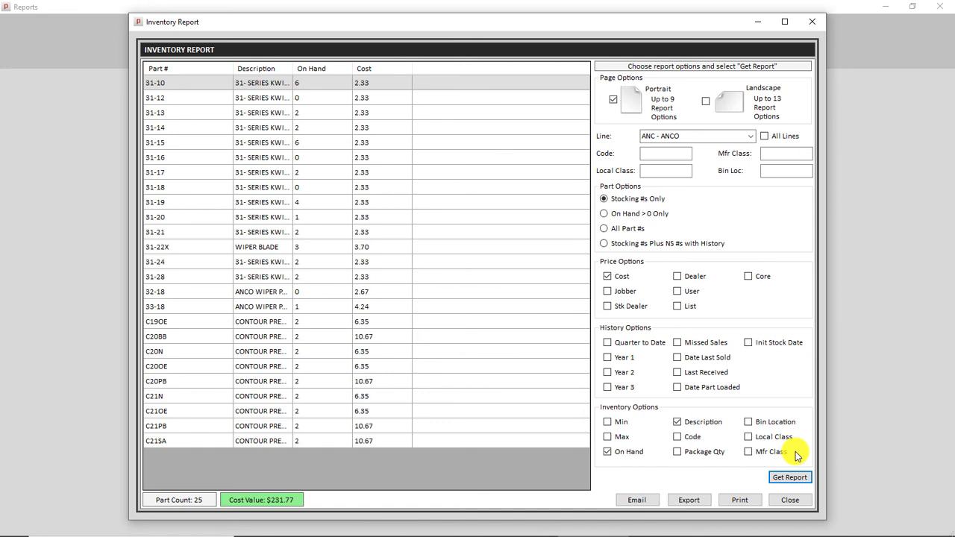
left_click(789, 499)
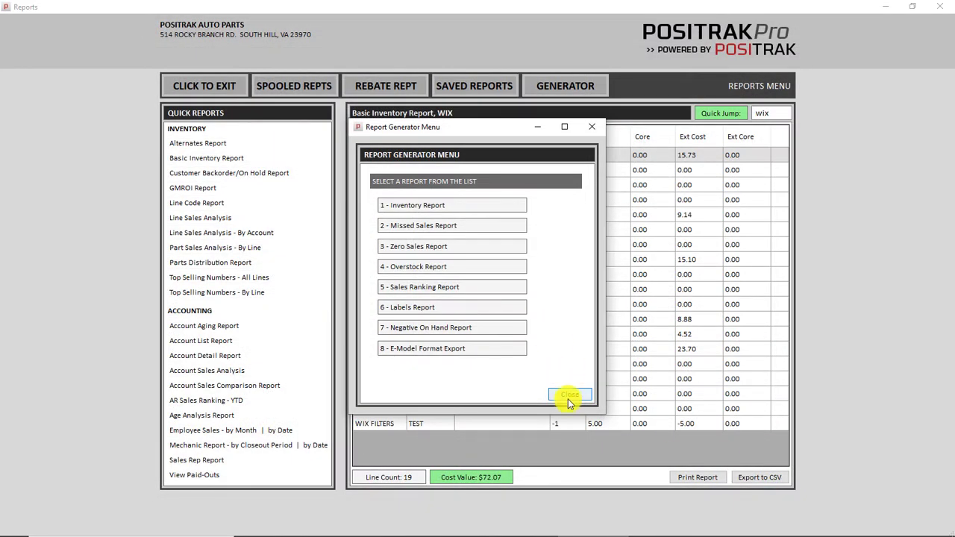
left_click(568, 395)
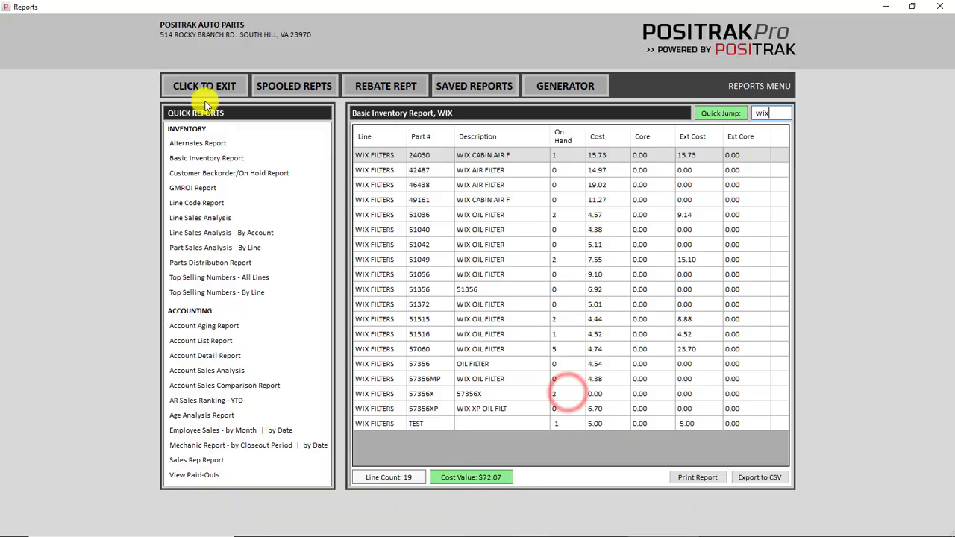
Move to Inventory and run, then close, the Report Generator's inventory report for line ANC
left_click(204, 93)
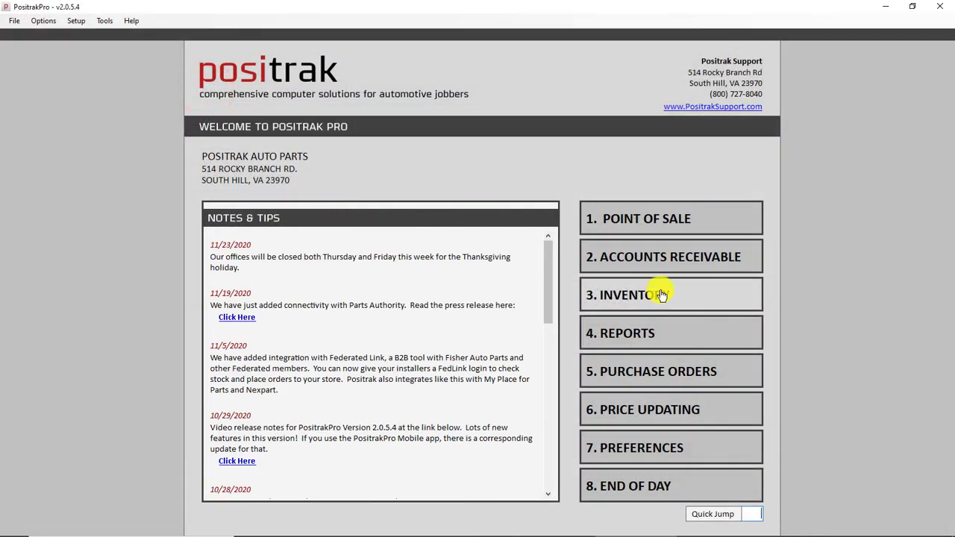
left_click(647, 298)
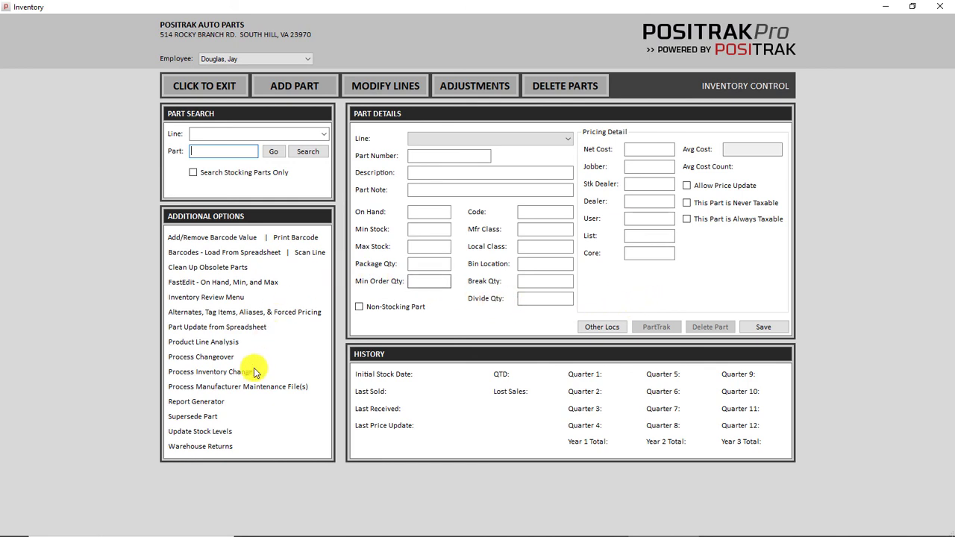
left_click(195, 405)
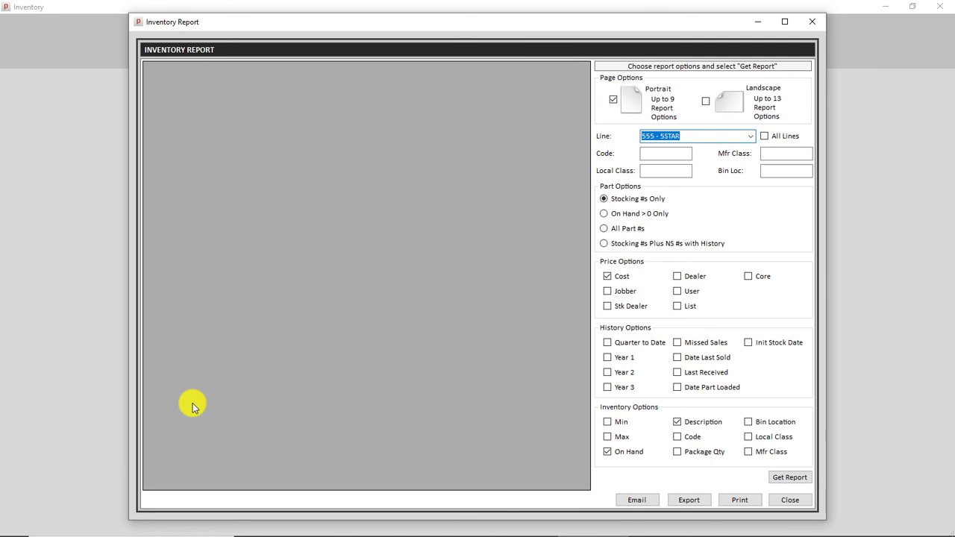
type("ANC")
key("Return")
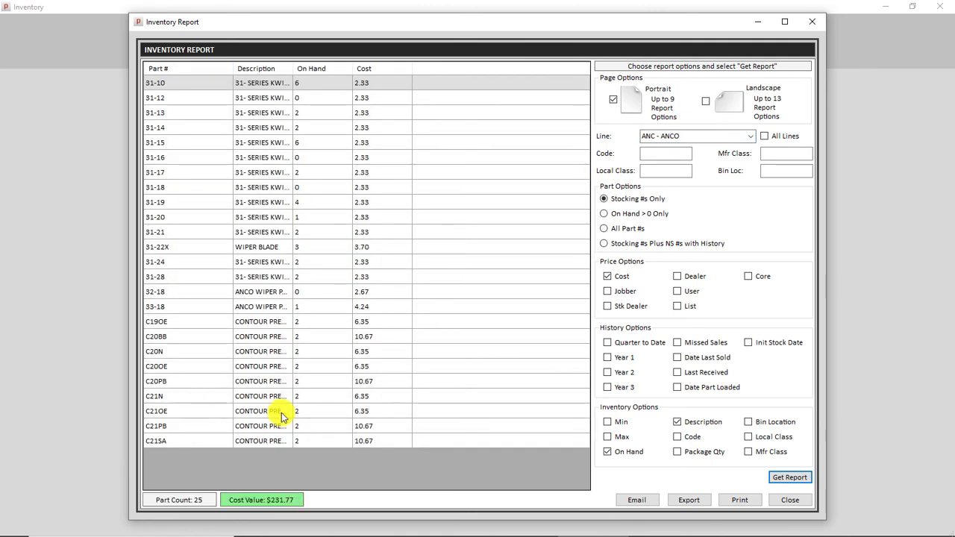
left_click(788, 503)
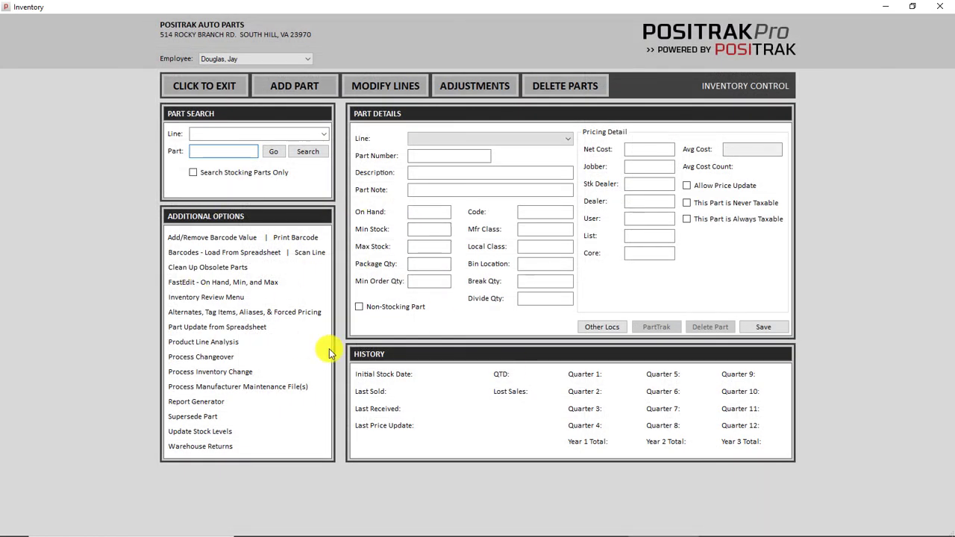
Close Inventory, open and close the Reports inventory report generator, then exit to the welcome screen
left_click(946, 6)
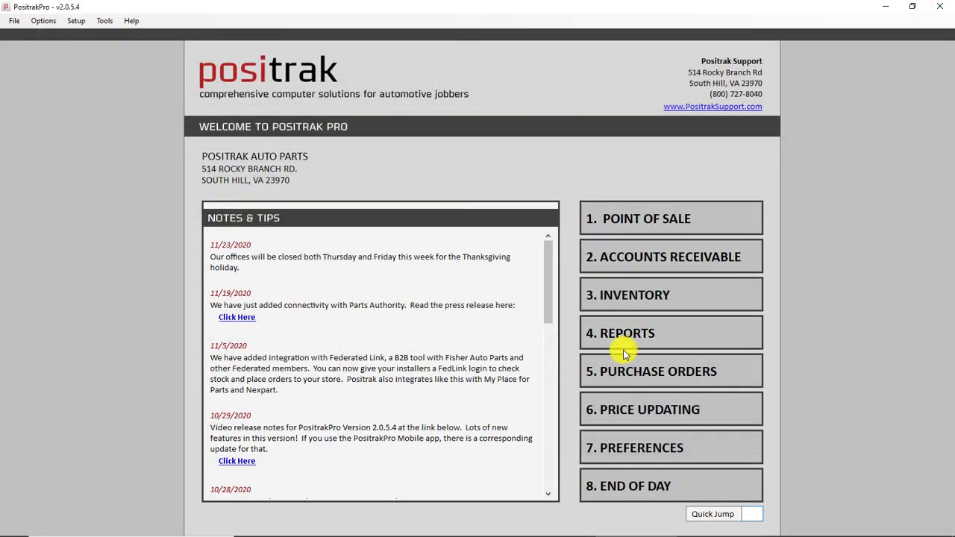
left_click(620, 335)
left_click(561, 92)
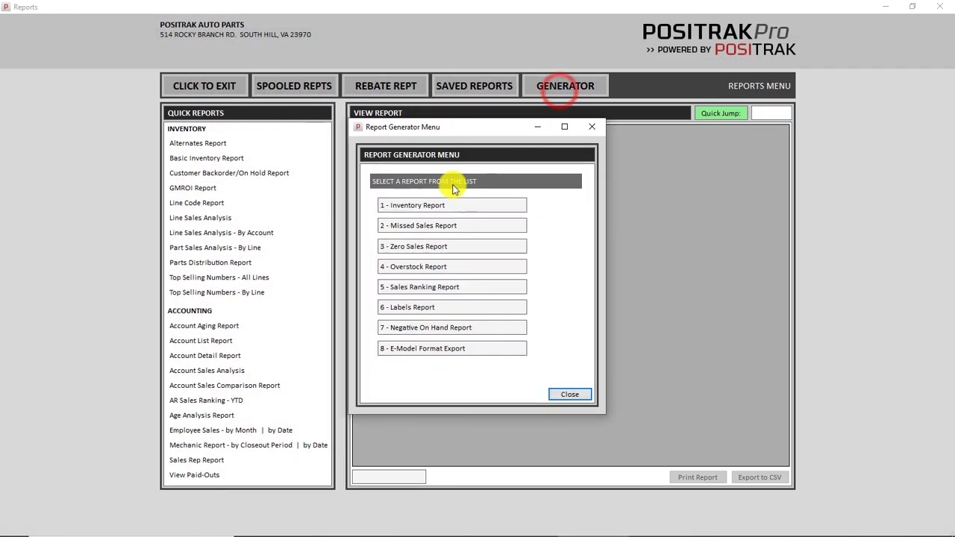
left_click(427, 208)
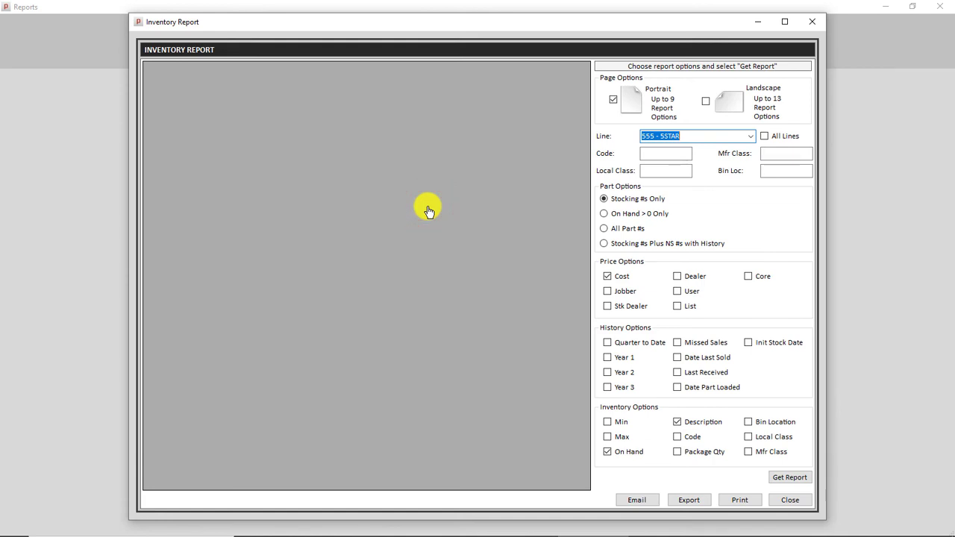
left_click(789, 501)
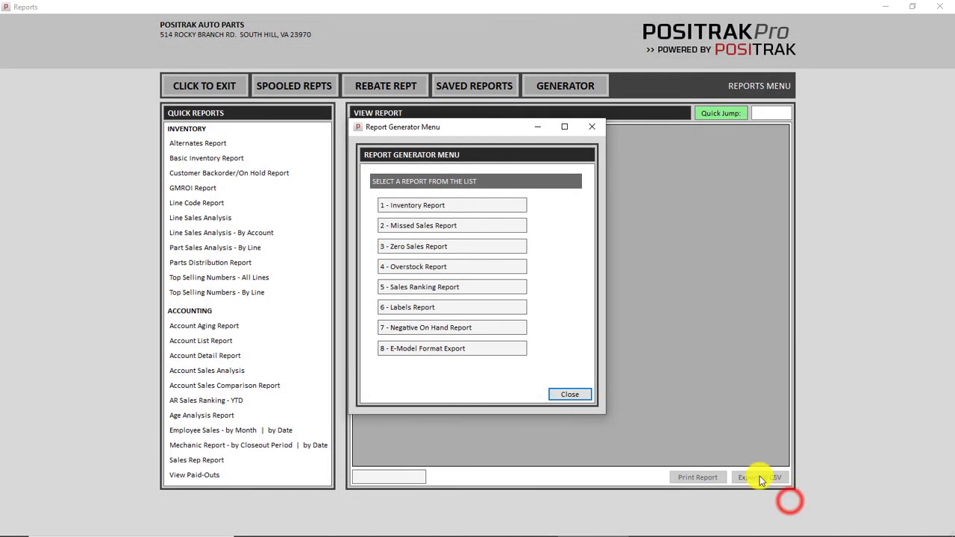
left_click(562, 391)
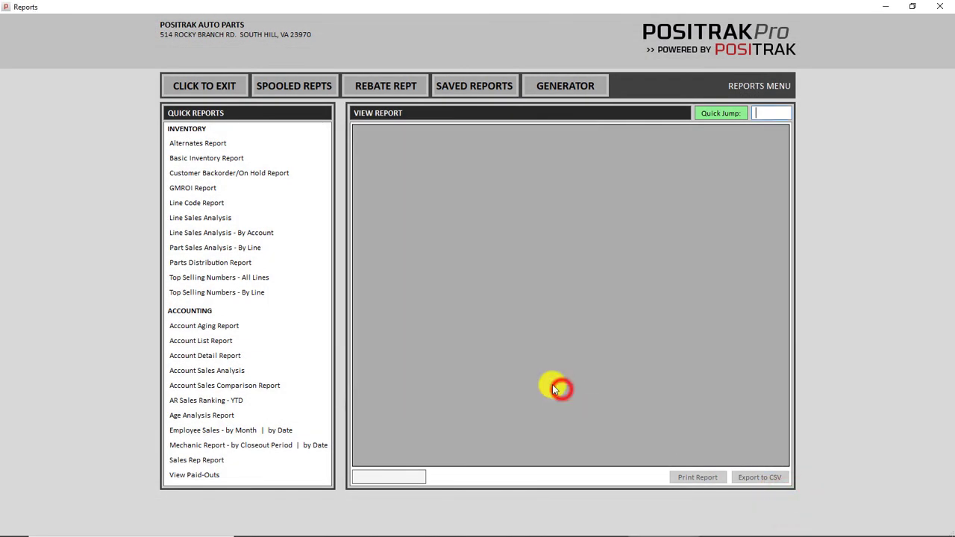
left_click(210, 84)
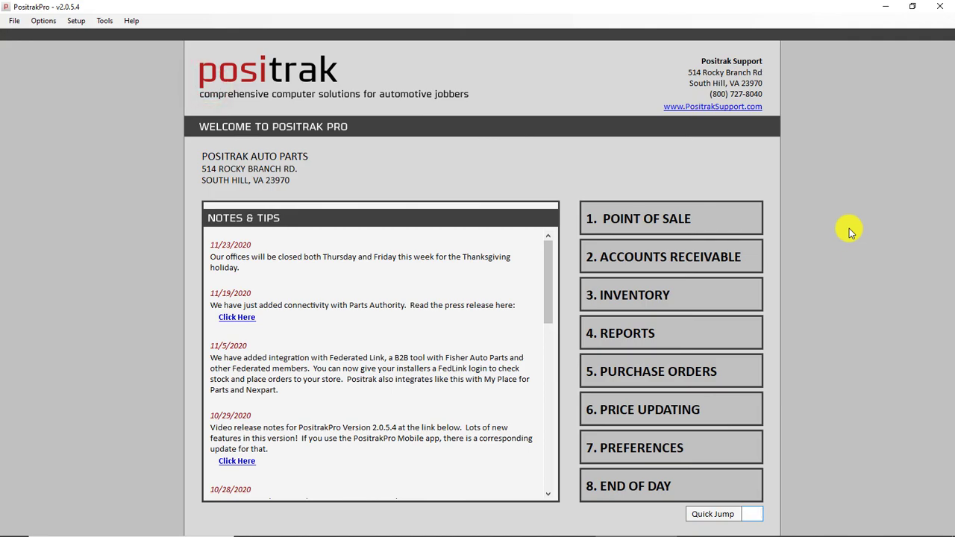